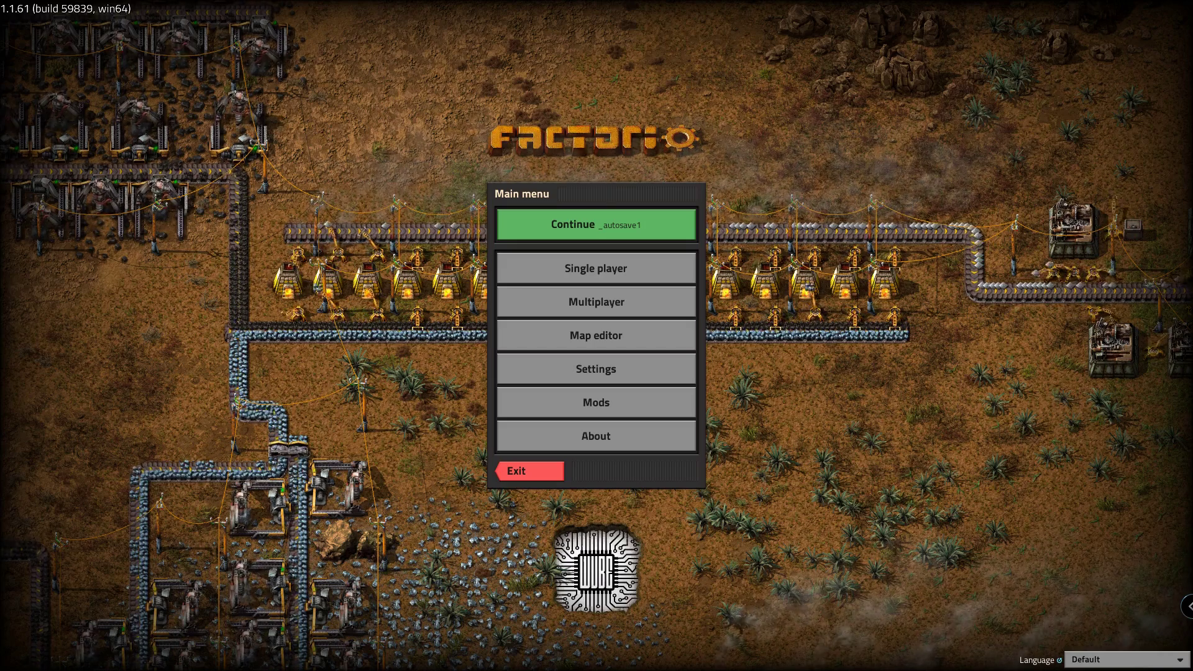
Step: Search the mod list for 'tlbe' to confirm Timelapse Base Edition is enabled
click(672, 409)
click(236, 110)
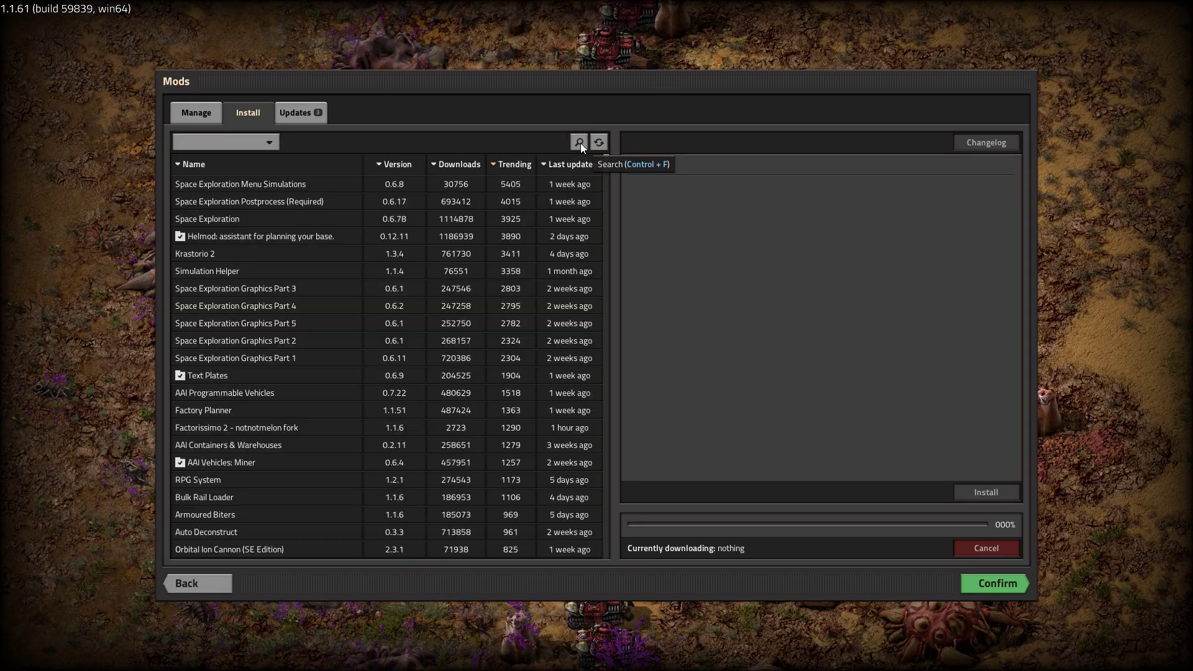
click(581, 143)
text(tlbe)
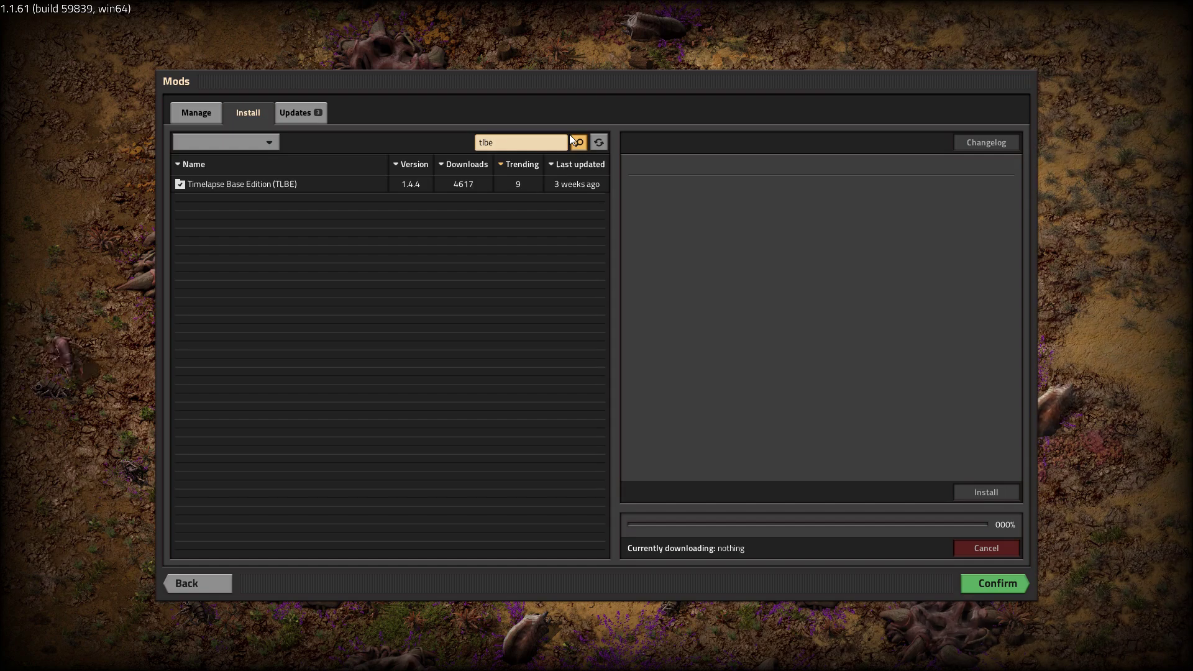
key(Escape)
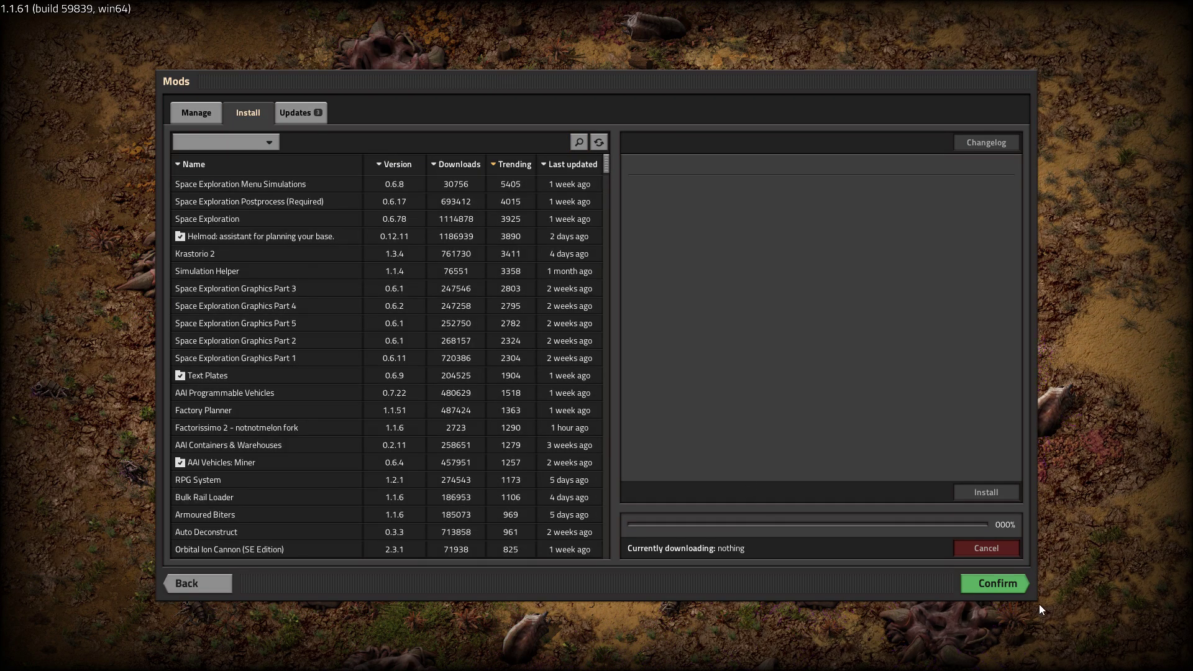
key(Escape)
Step: Start a new single-player game on the Default map settings
click(582, 256)
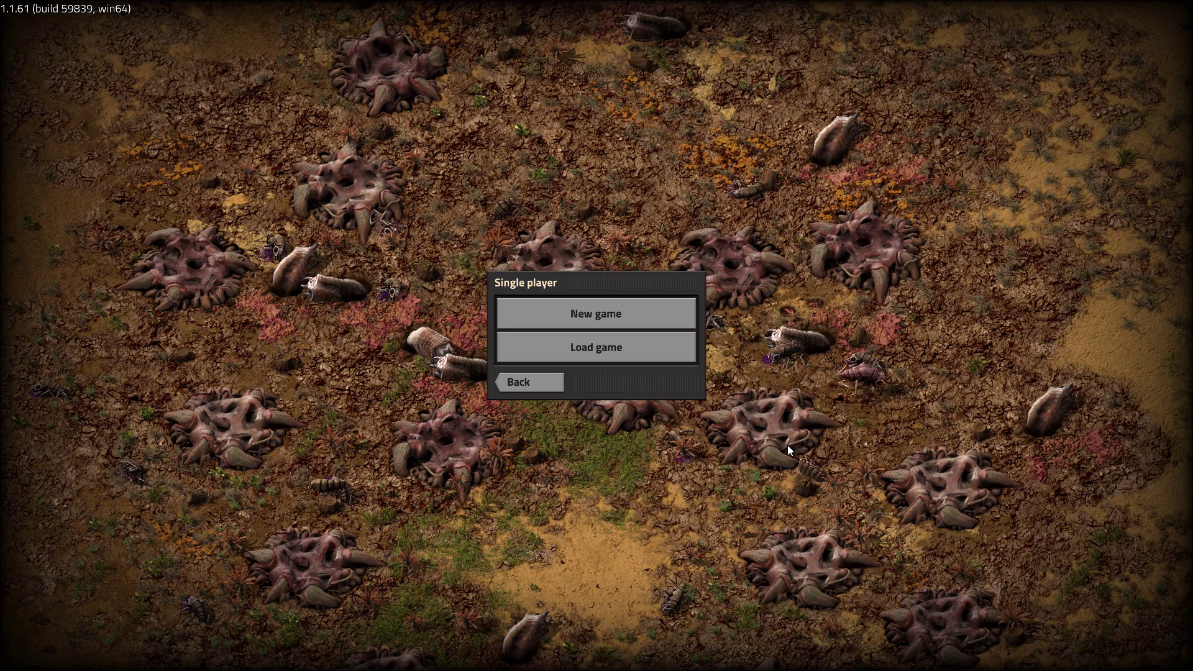
click(583, 320)
click(906, 590)
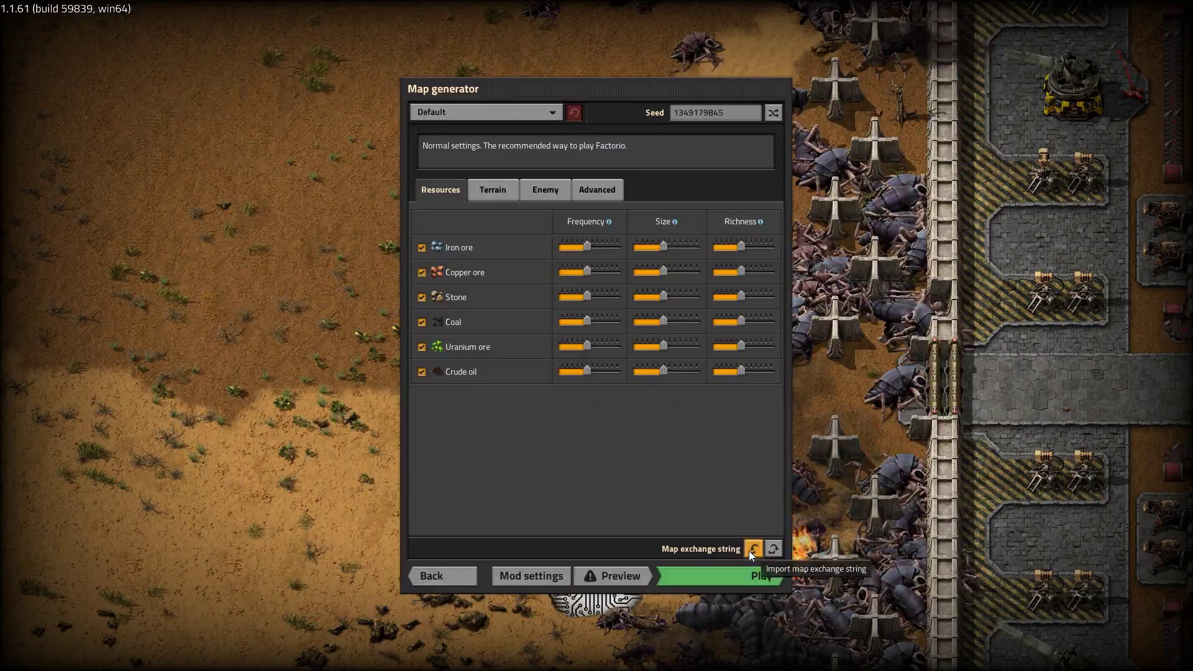
click(748, 573)
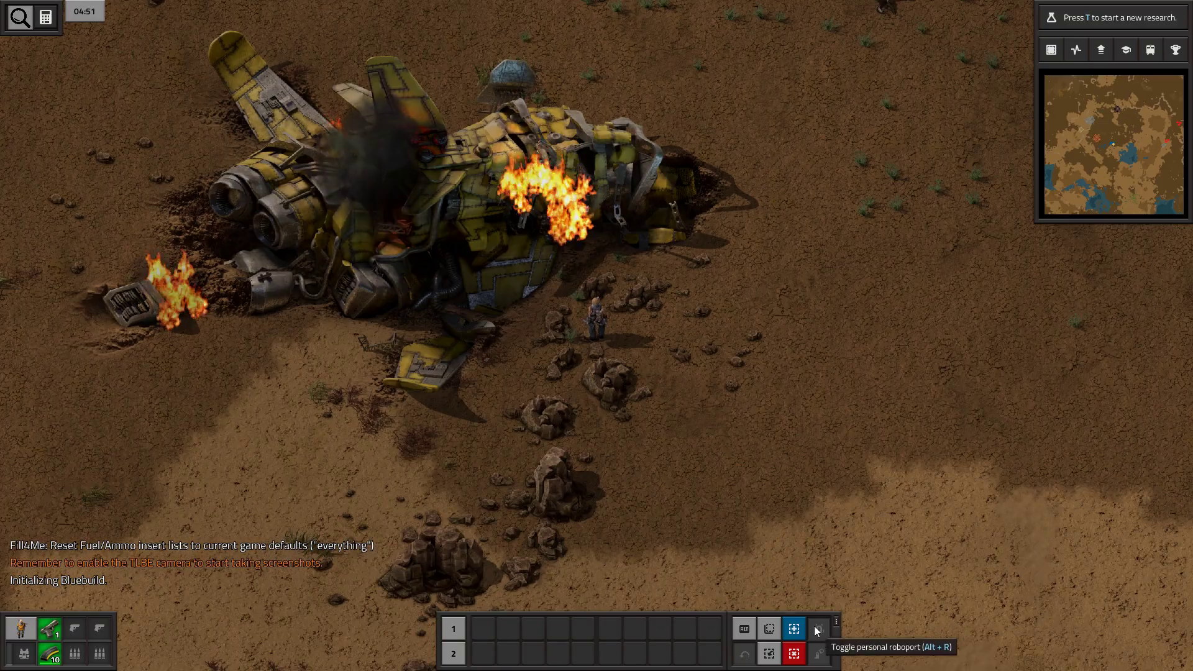
Step: Add the Time Lapse Base Edition and Pause all TLBE cameras shortcuts, then open TLBE settings
click(836, 622)
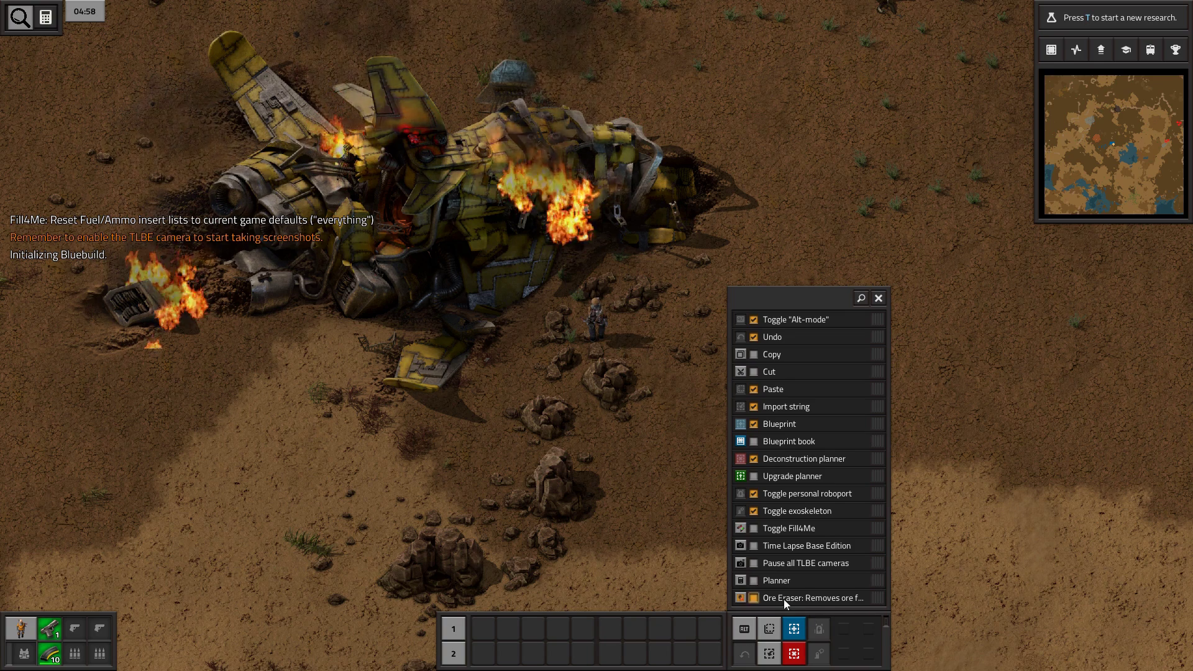
click(754, 563)
click(754, 546)
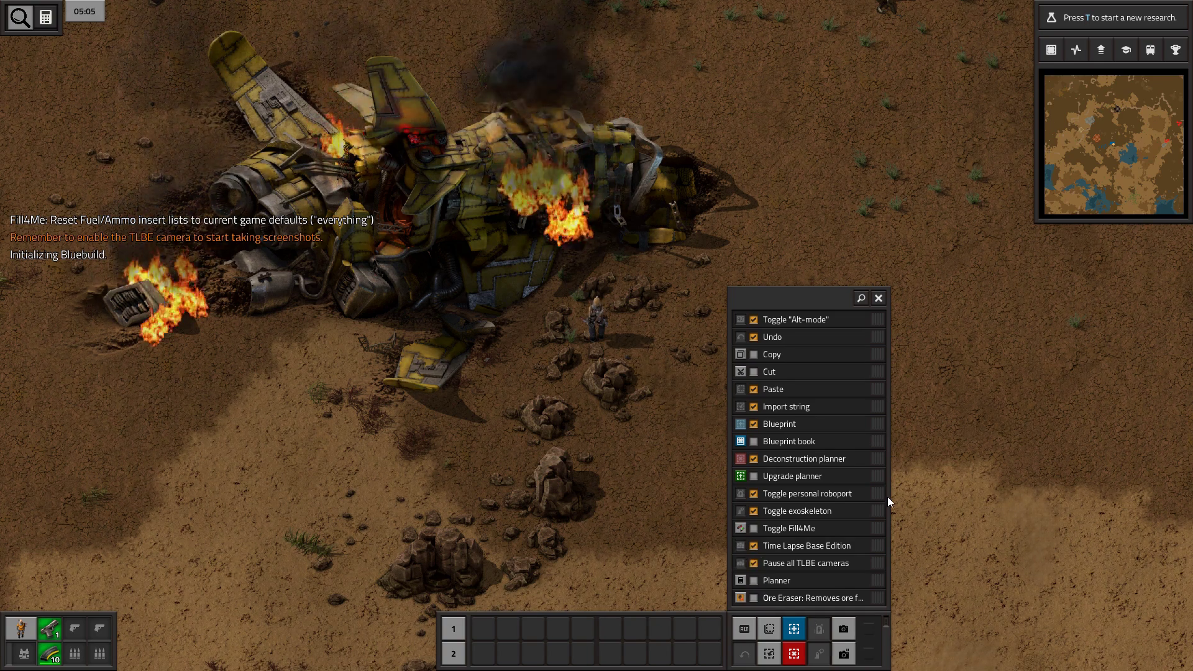
click(878, 298)
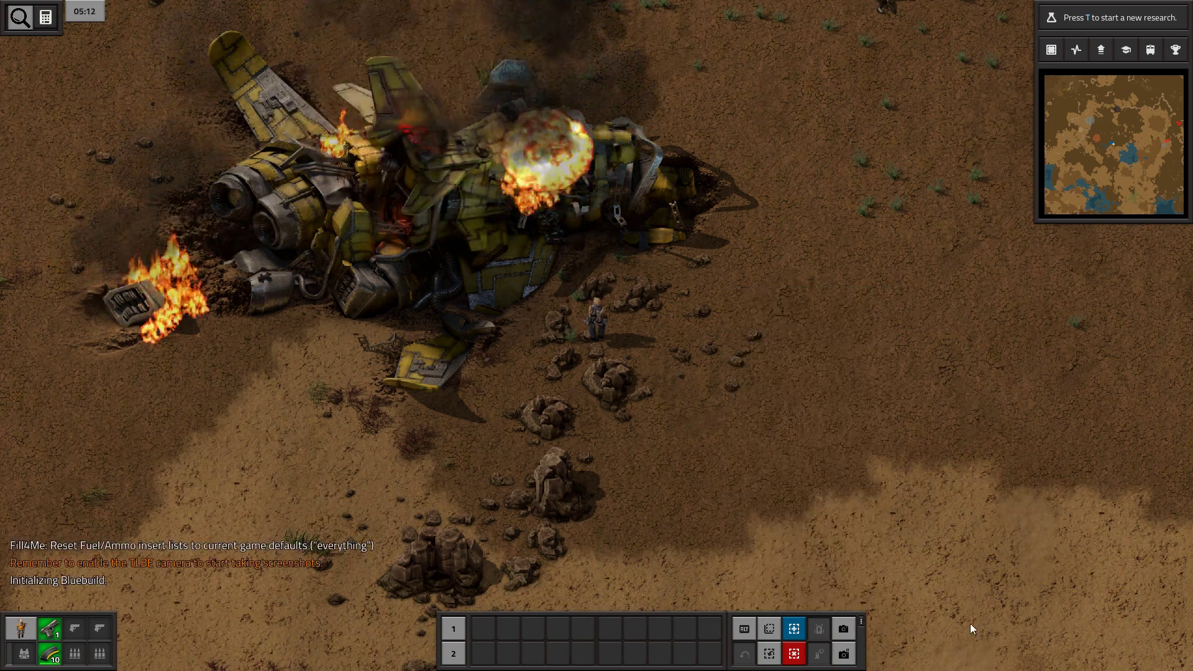
click(844, 653)
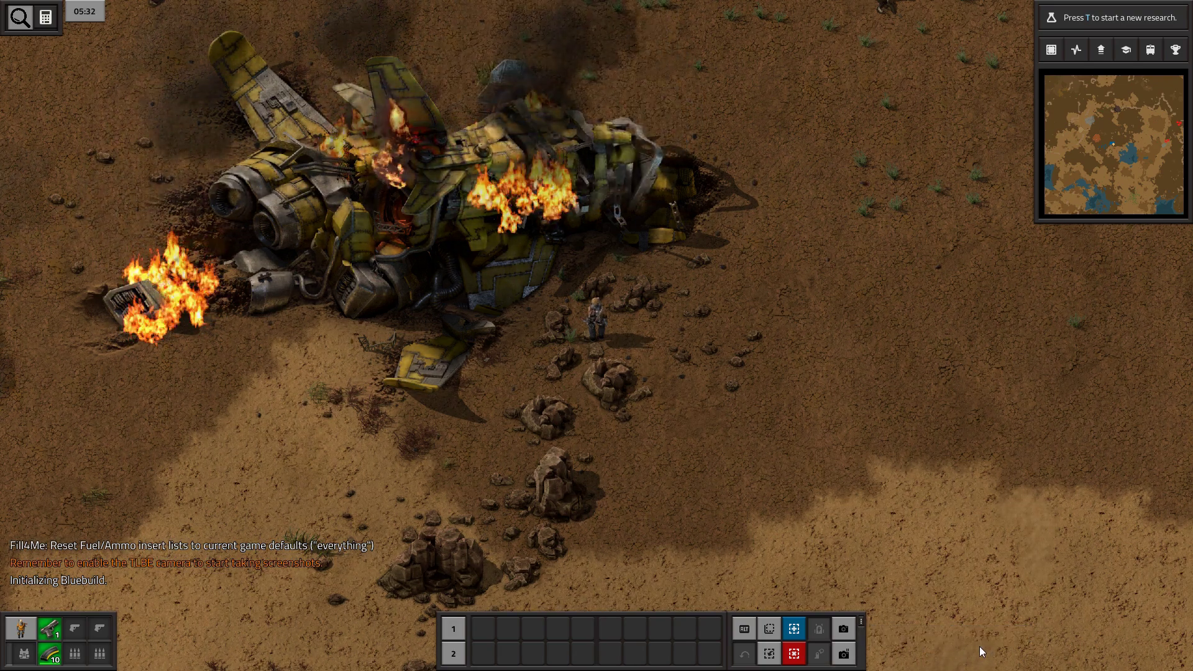
click(844, 630)
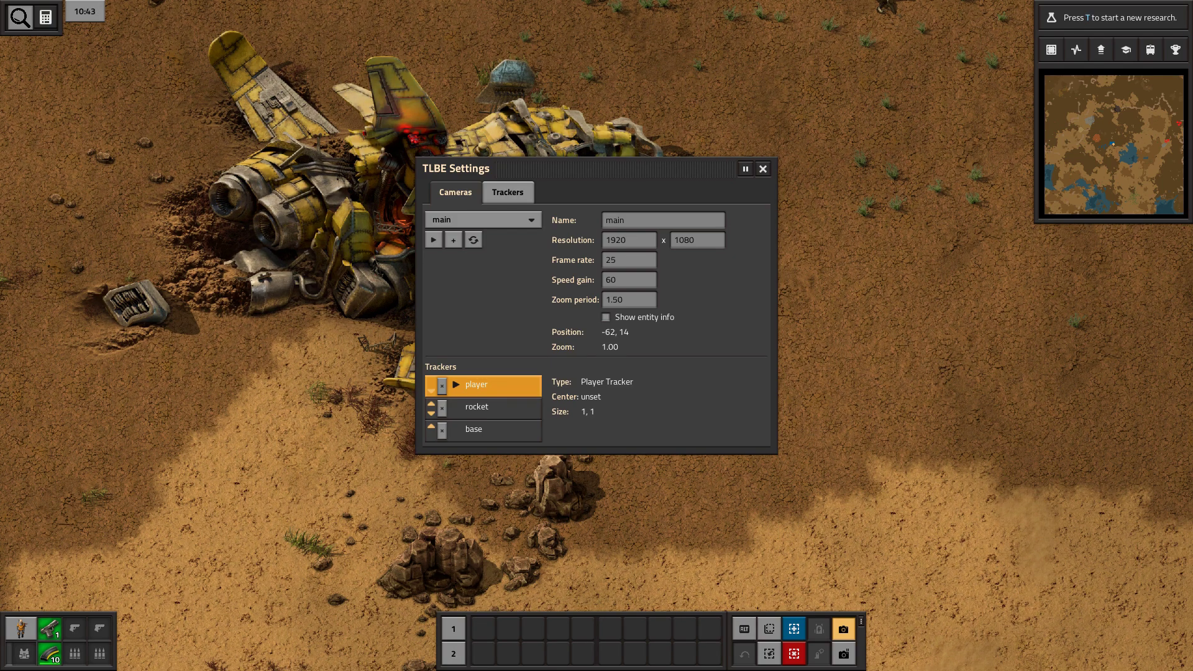
Step: Tick Show entity info for the main camera and delete its player, rocket and base trackers
click(606, 318)
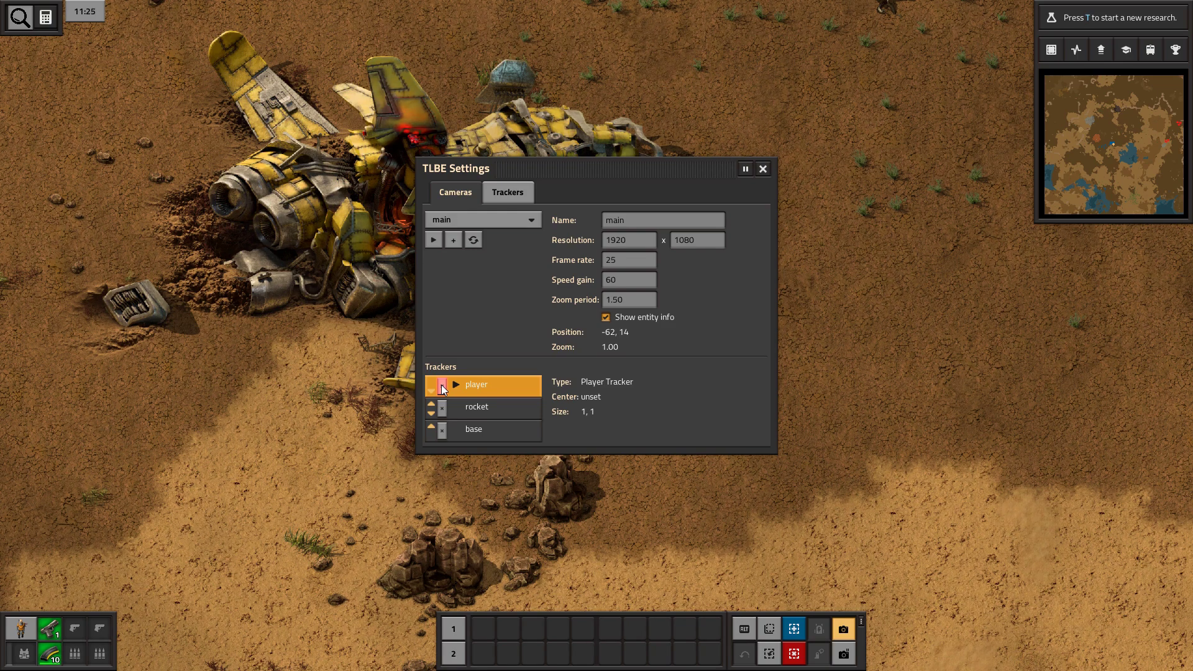
click(443, 387)
click(443, 388)
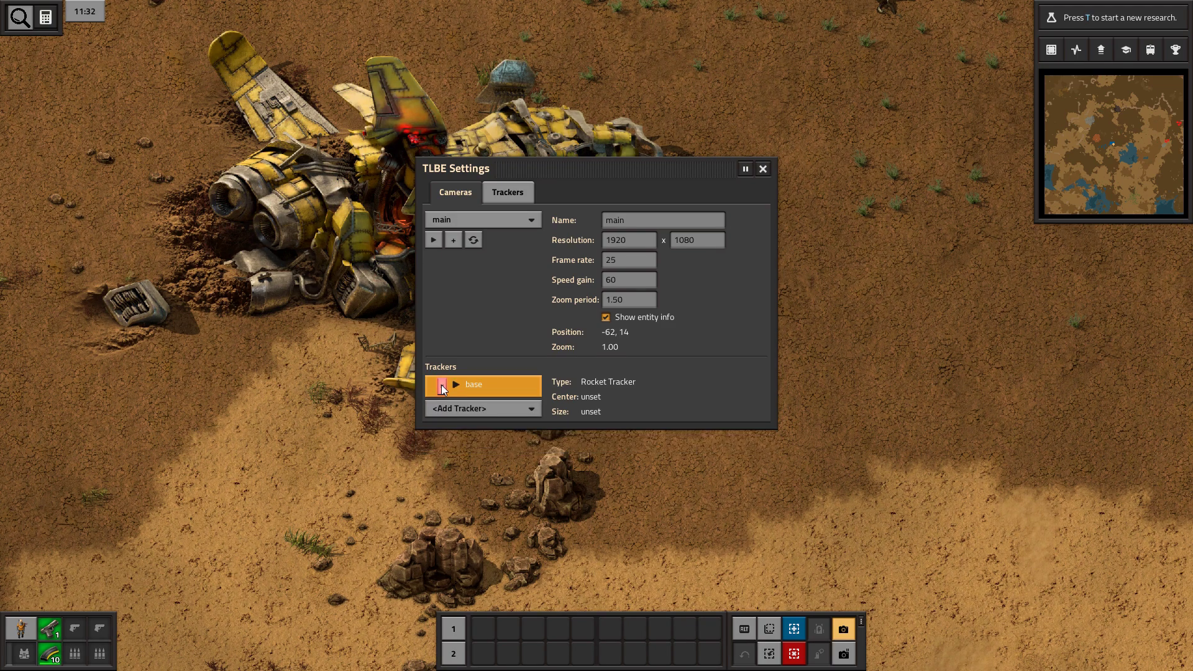
click(442, 388)
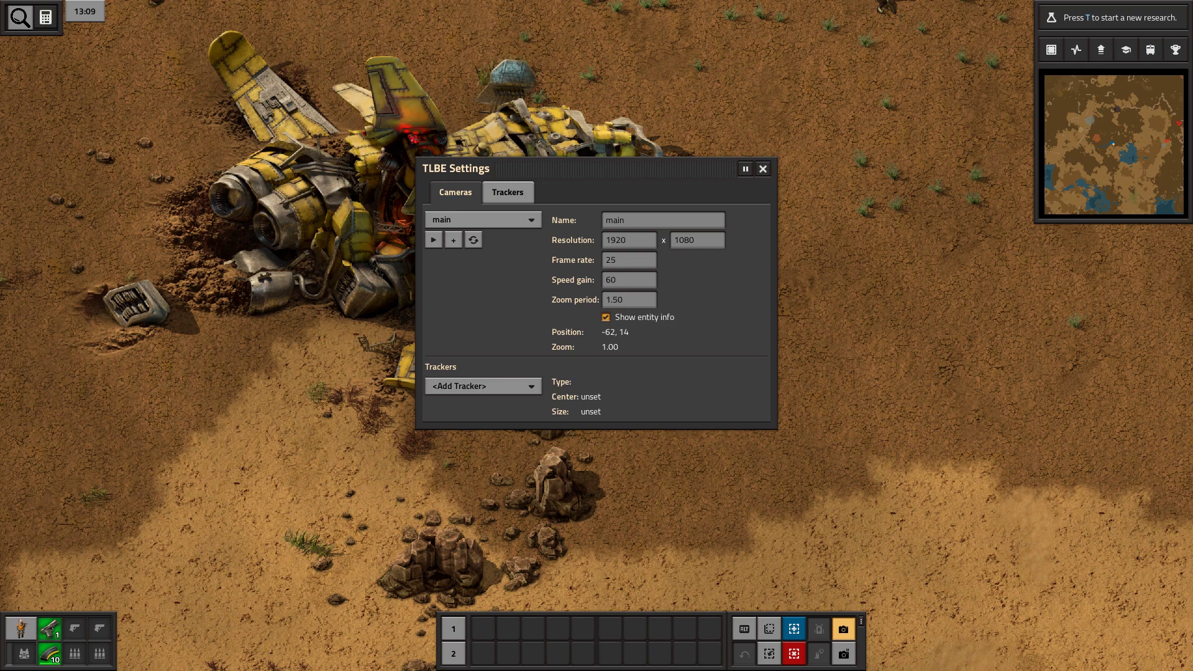
Step: Create an Area Tracker named 'area', centred at 0, 0 with size 10 by 10
click(495, 186)
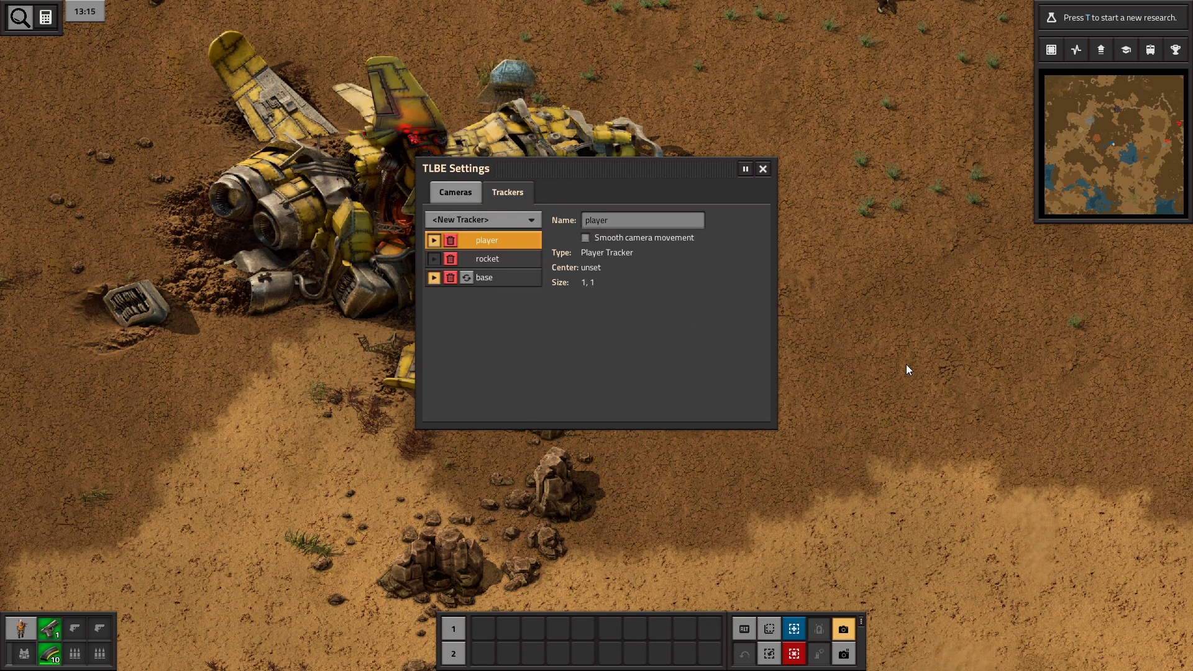
click(536, 221)
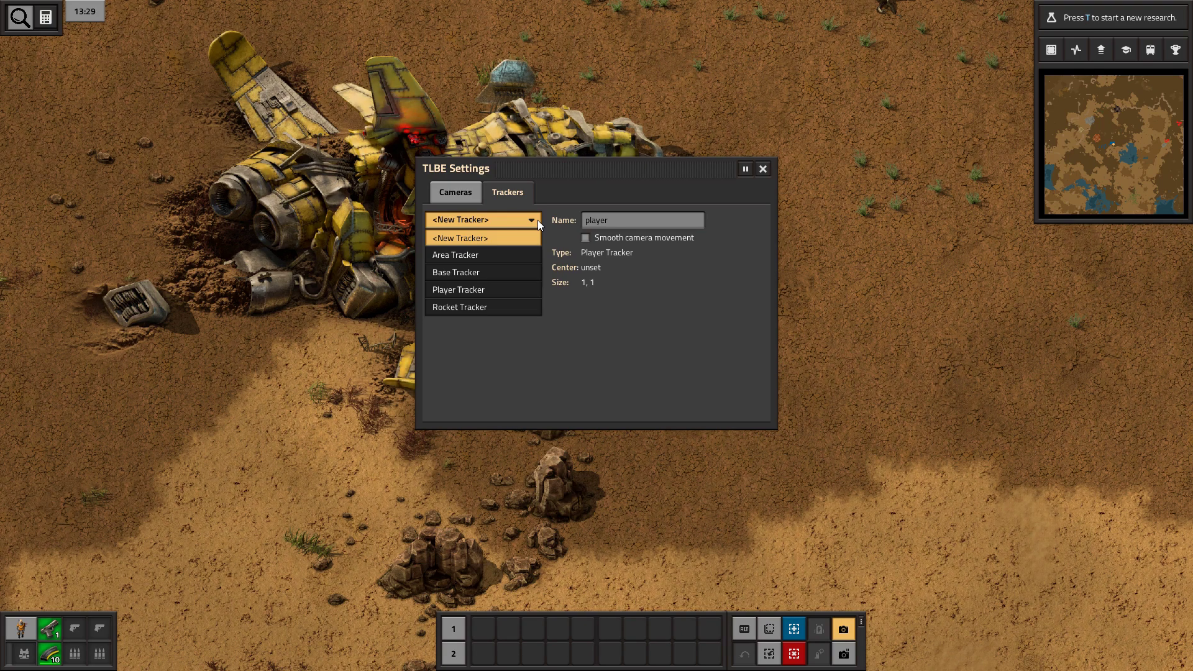
click(519, 260)
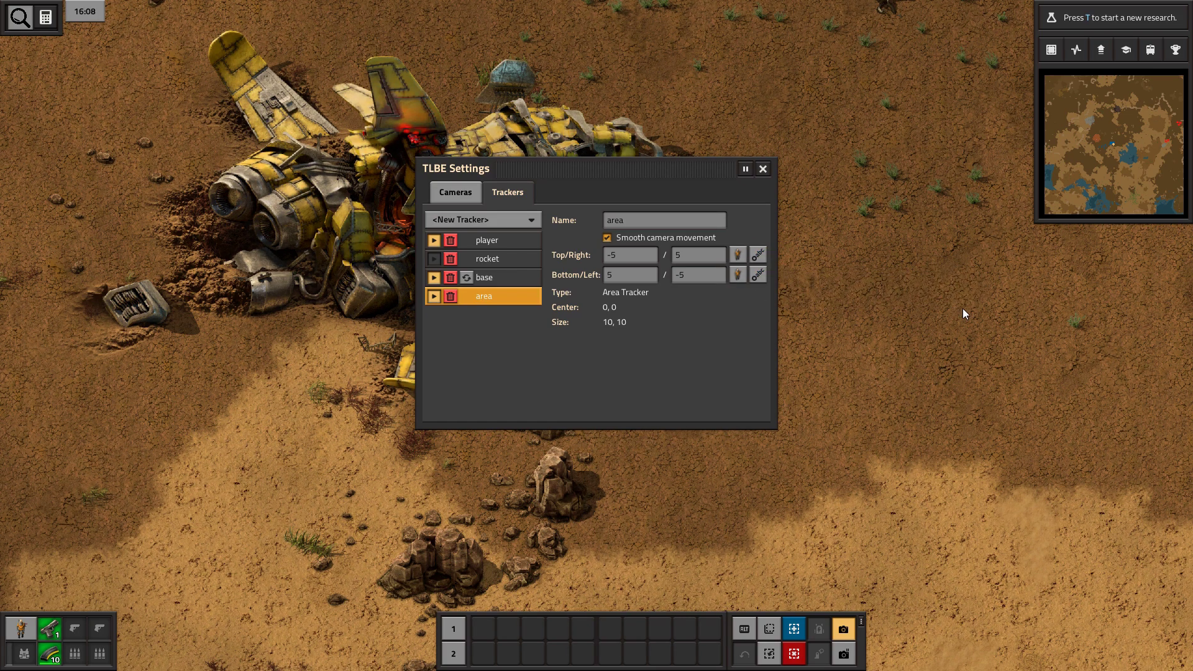
key(w+d)
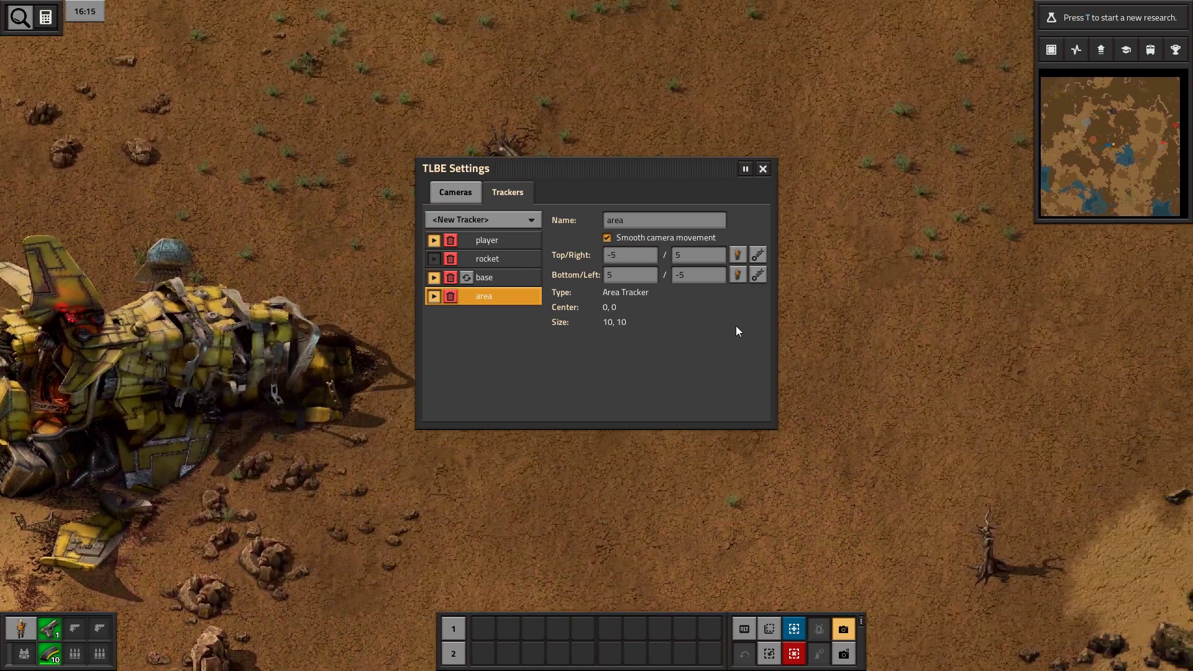
Step: Set the area corners to 20/-42 and -17/15 from the character's position, and disable smooth movement
click(737, 255)
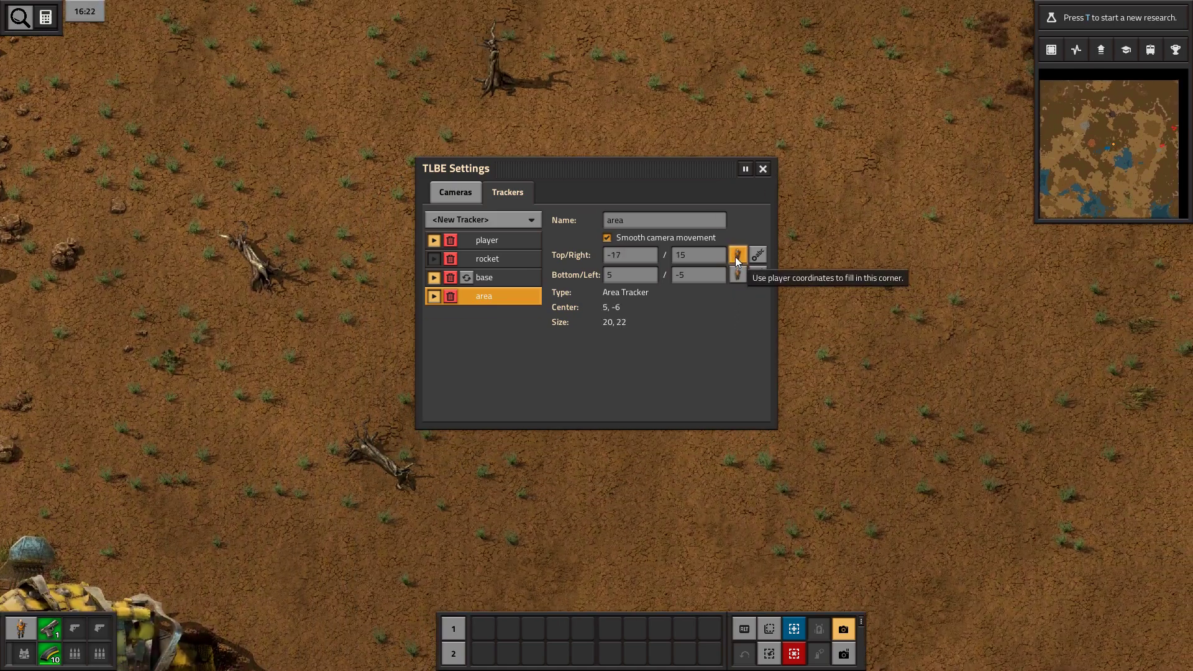
key(s+a)
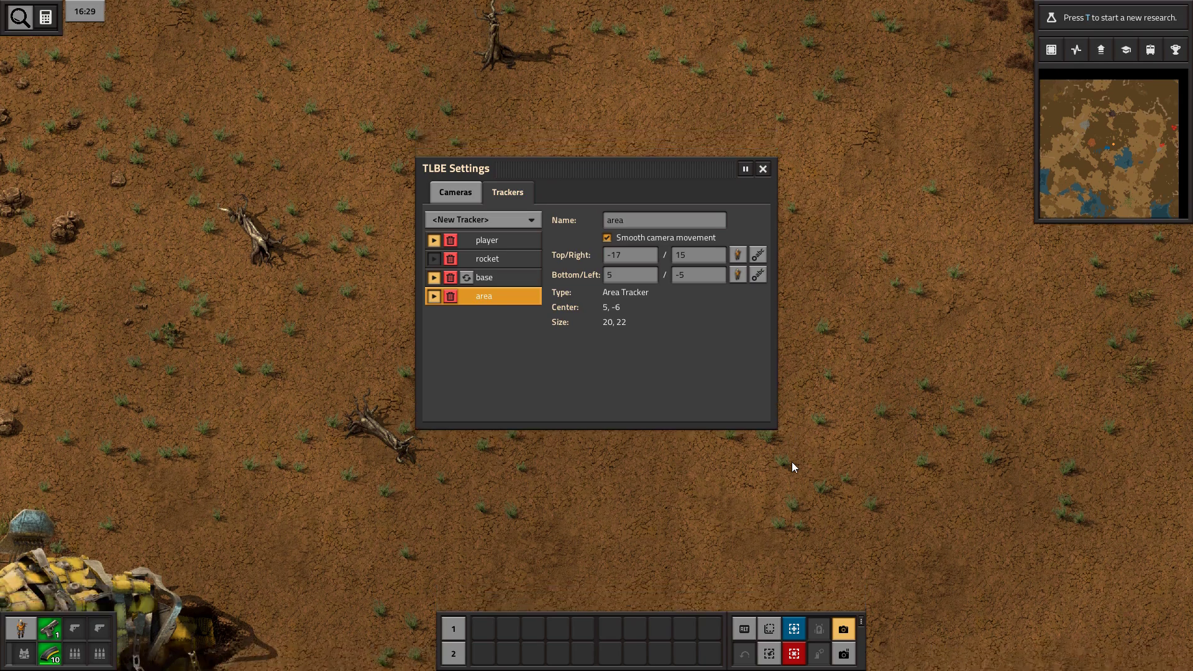
key(s+a)
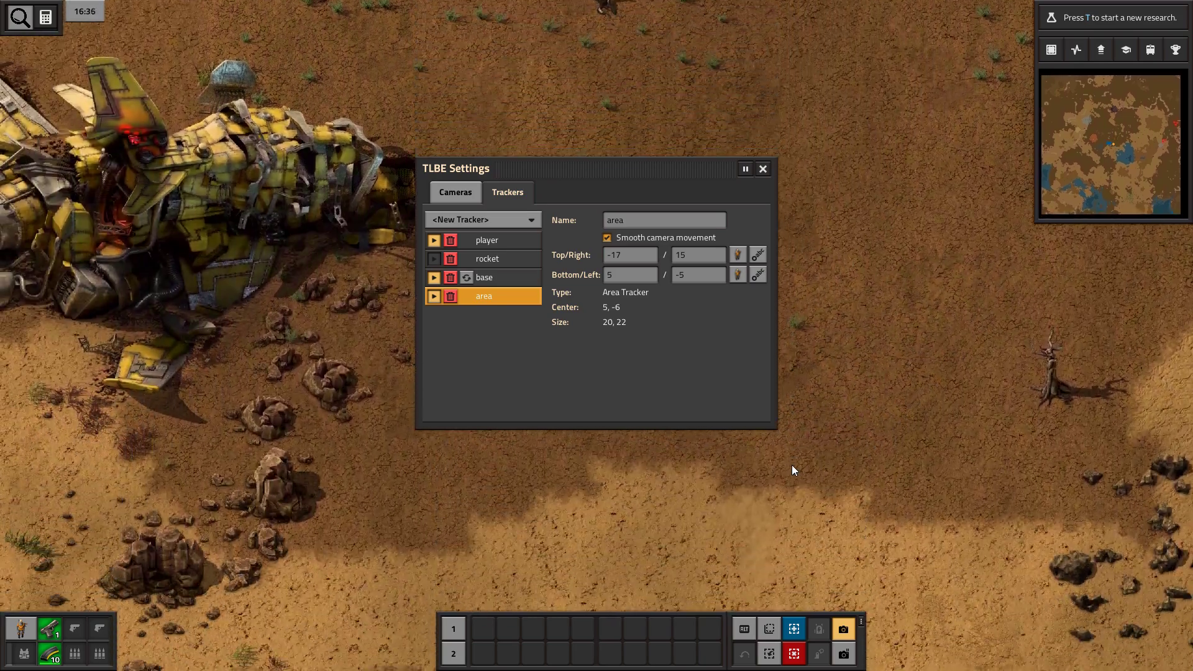
key(s+a)
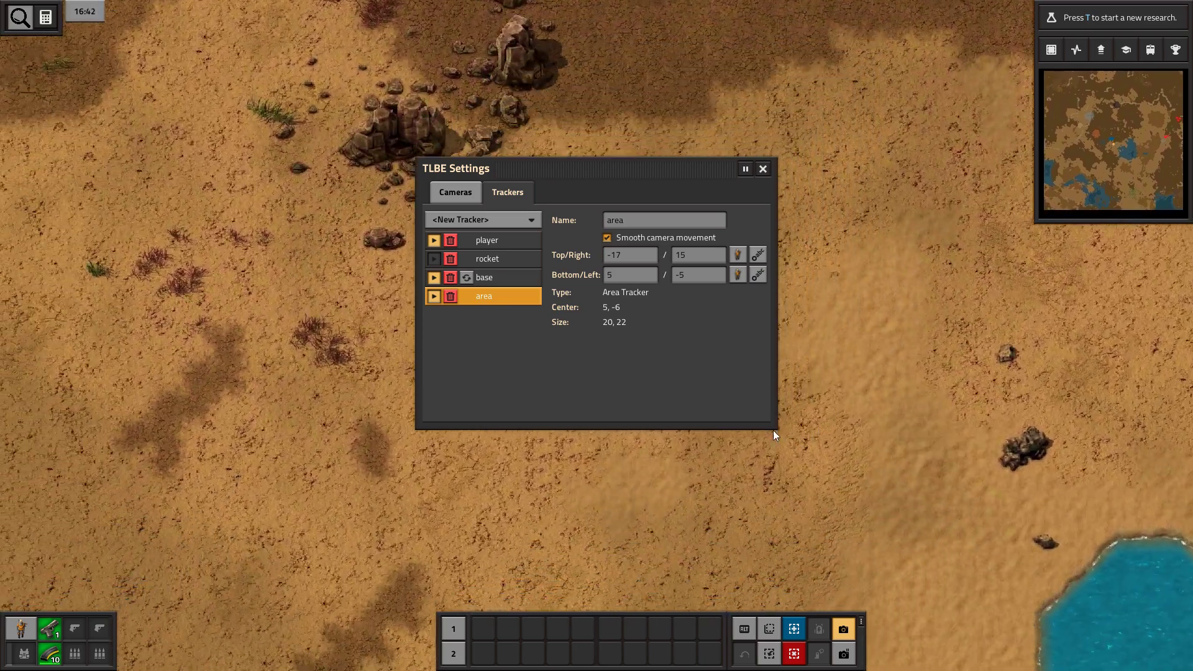
key(s+a)
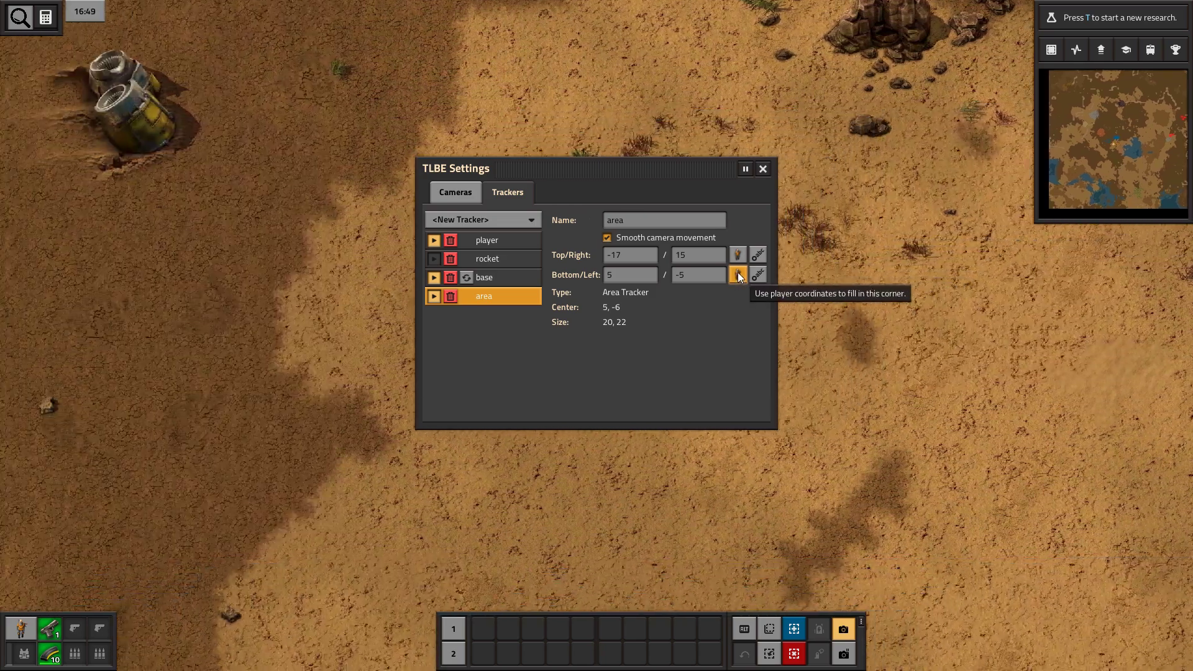
key(s+a)
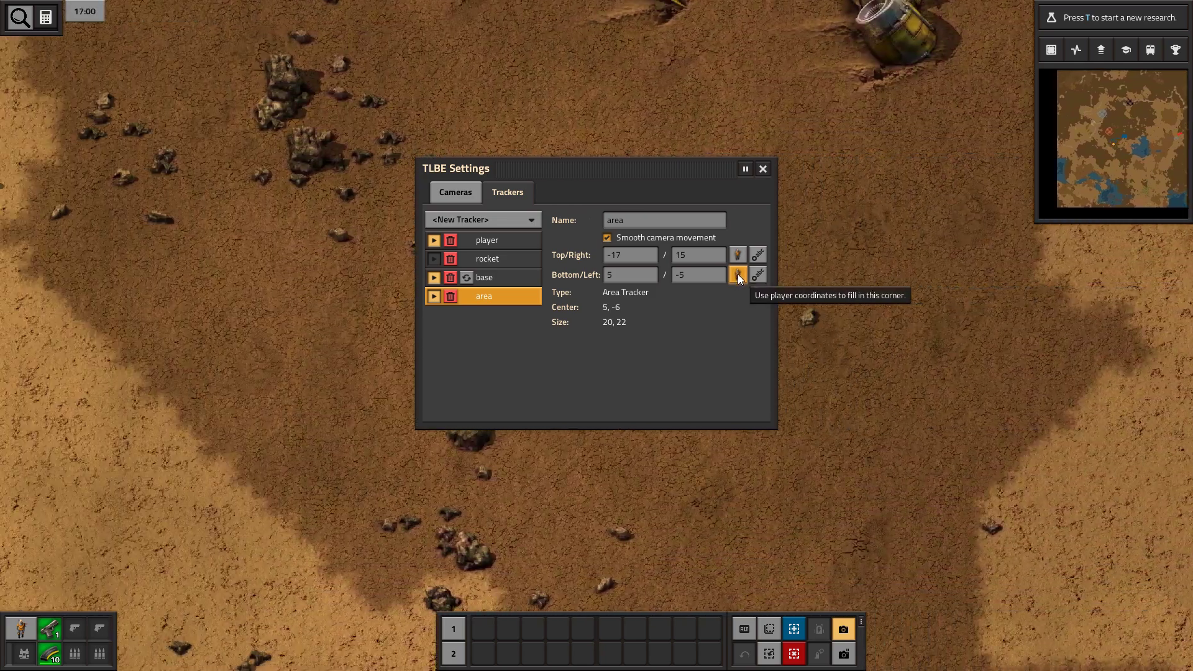
click(737, 274)
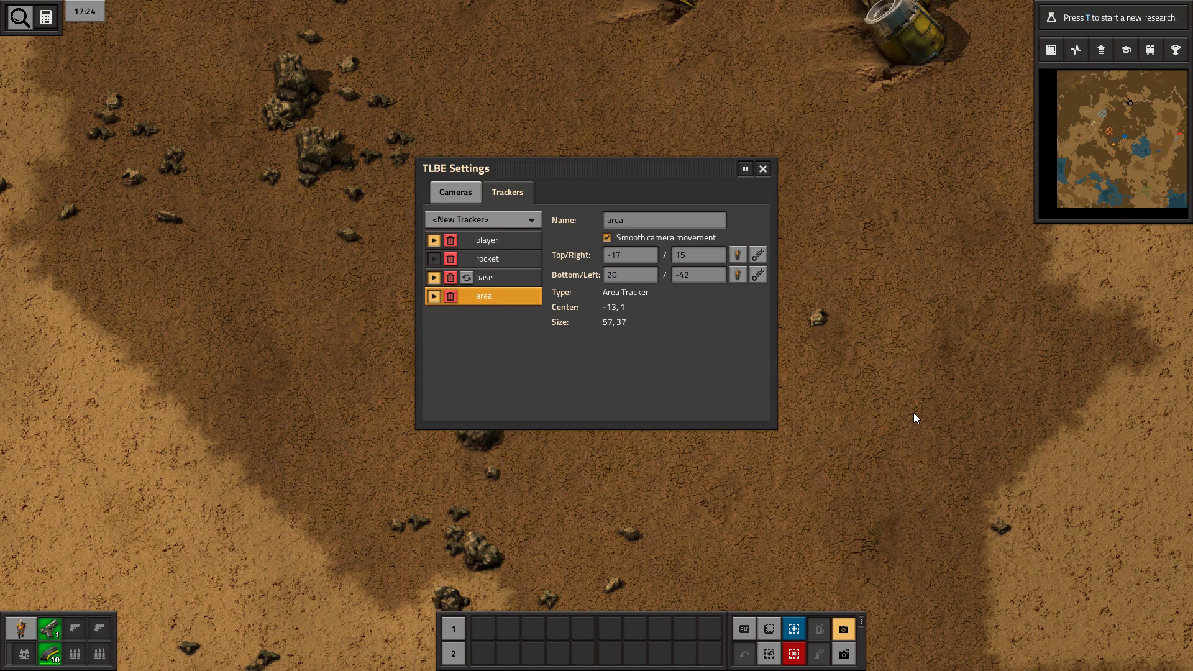
click(656, 240)
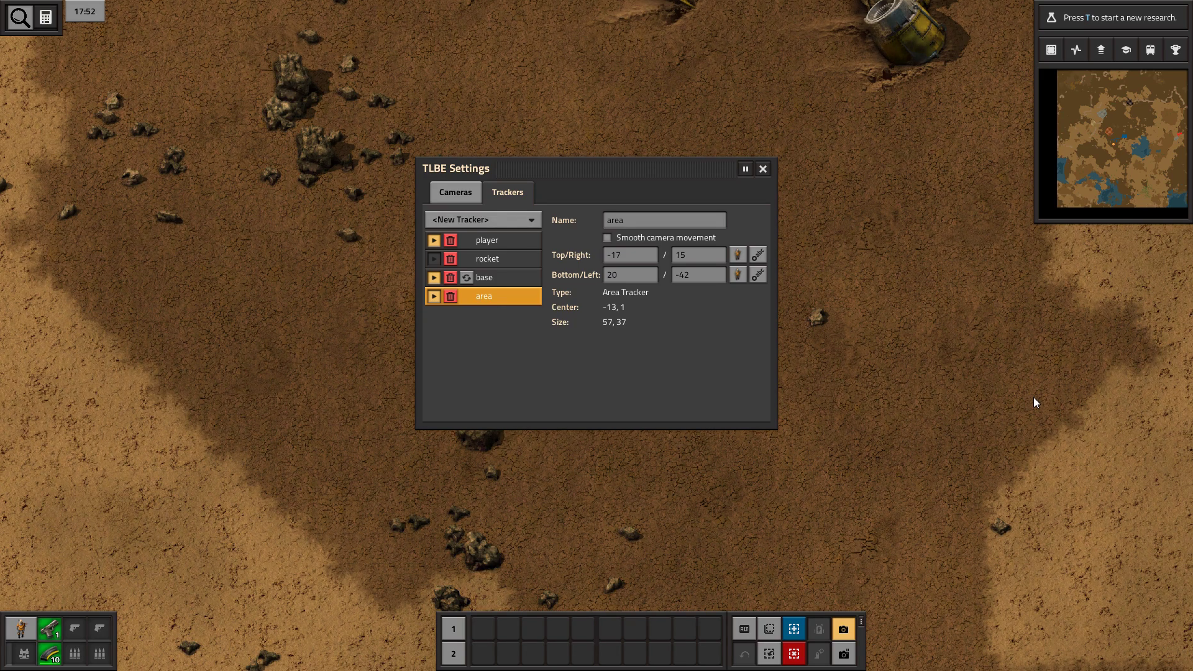
click(455, 240)
Step: Delete the rocket and base trackers, leaving only 'area', and show the main camera's settings
click(451, 243)
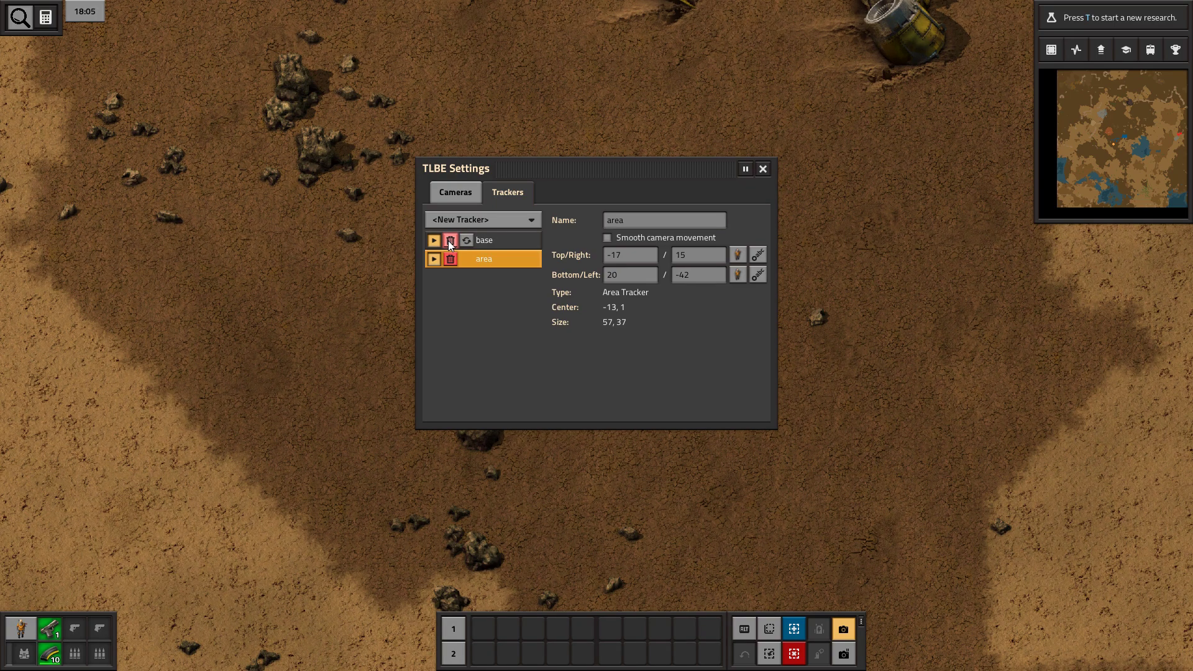
click(450, 242)
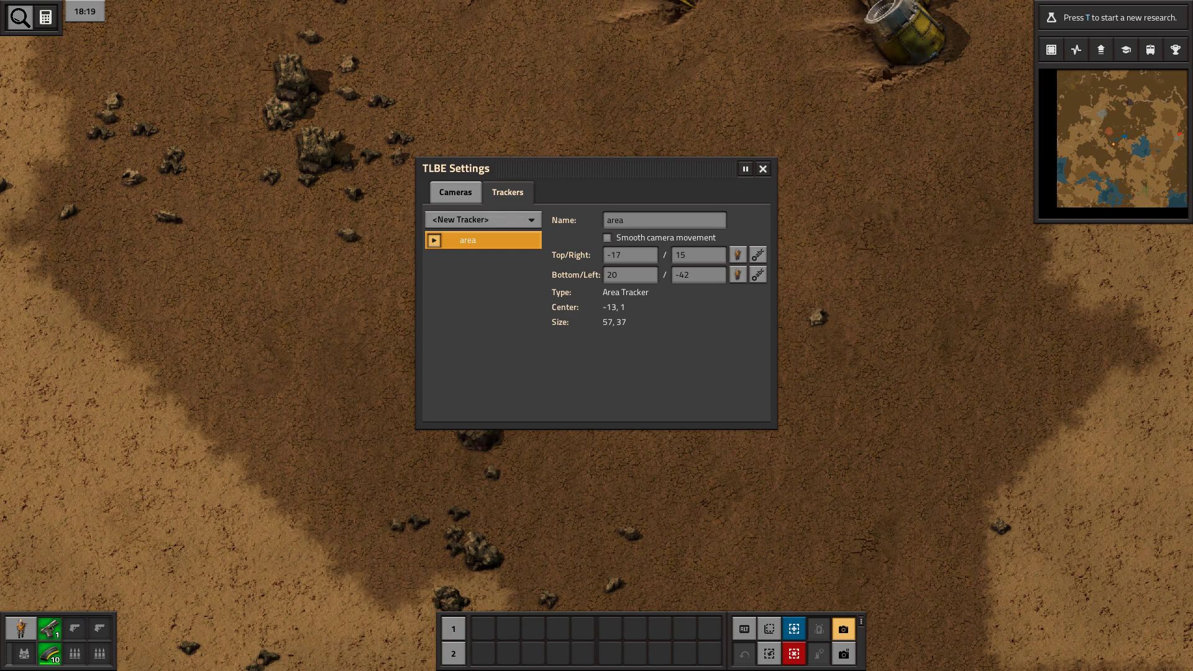
click(843, 654)
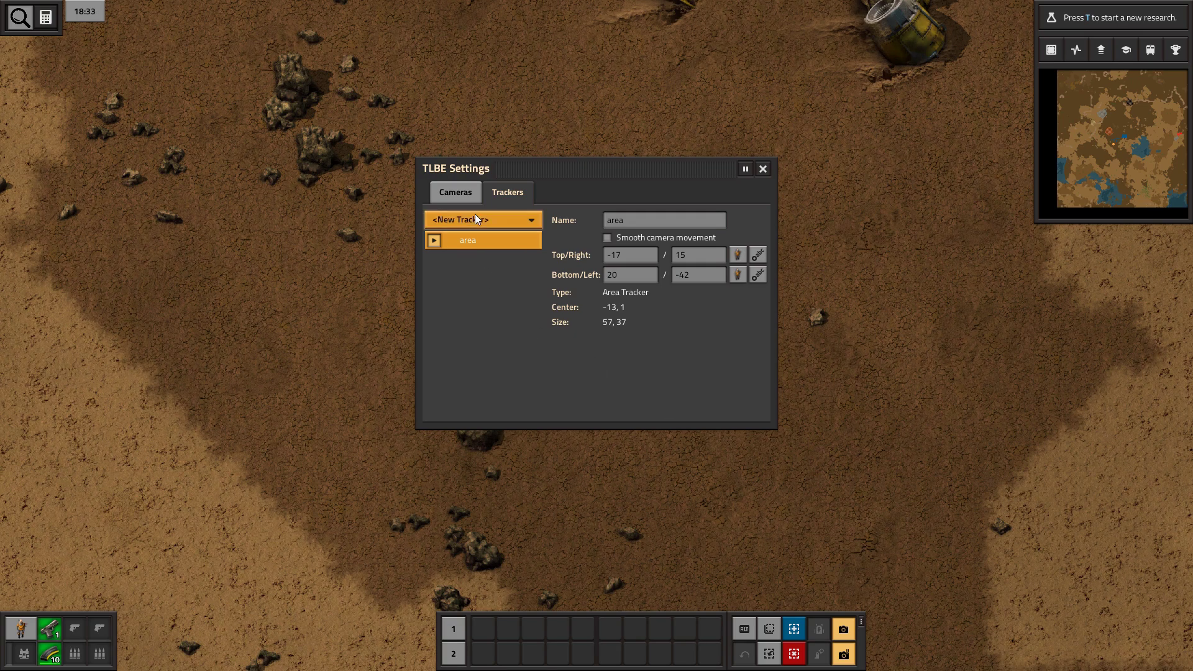
click(452, 193)
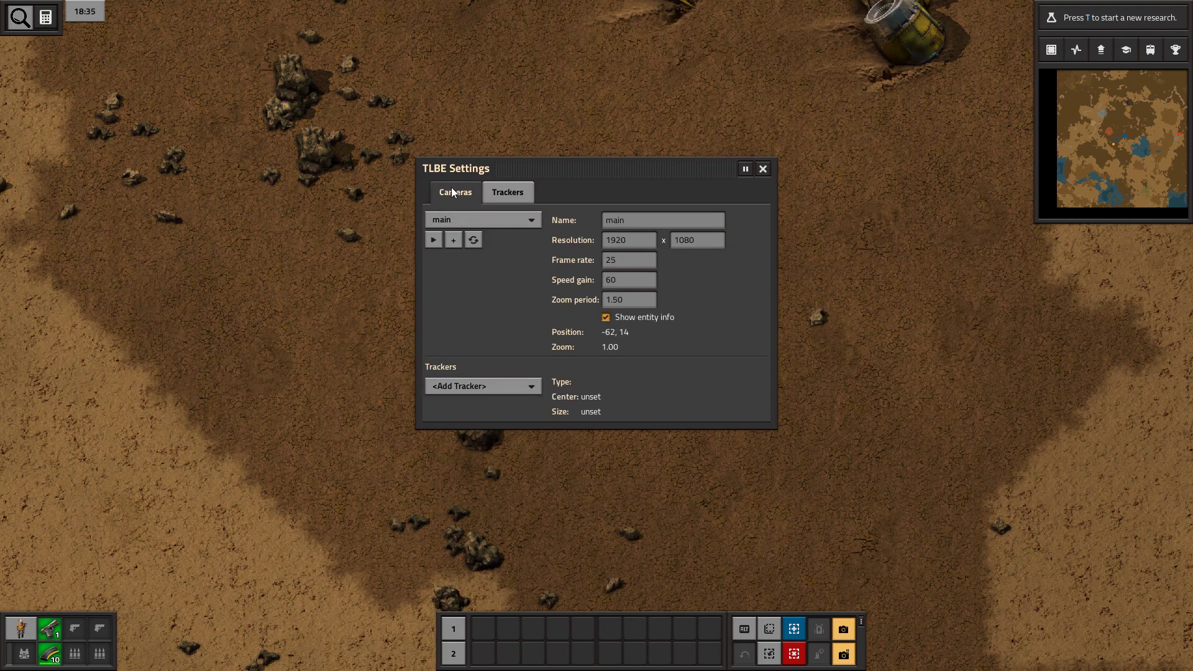
Step: Enable the main camera and attach the 'area' tracker from the <Add Tracker> list
click(433, 241)
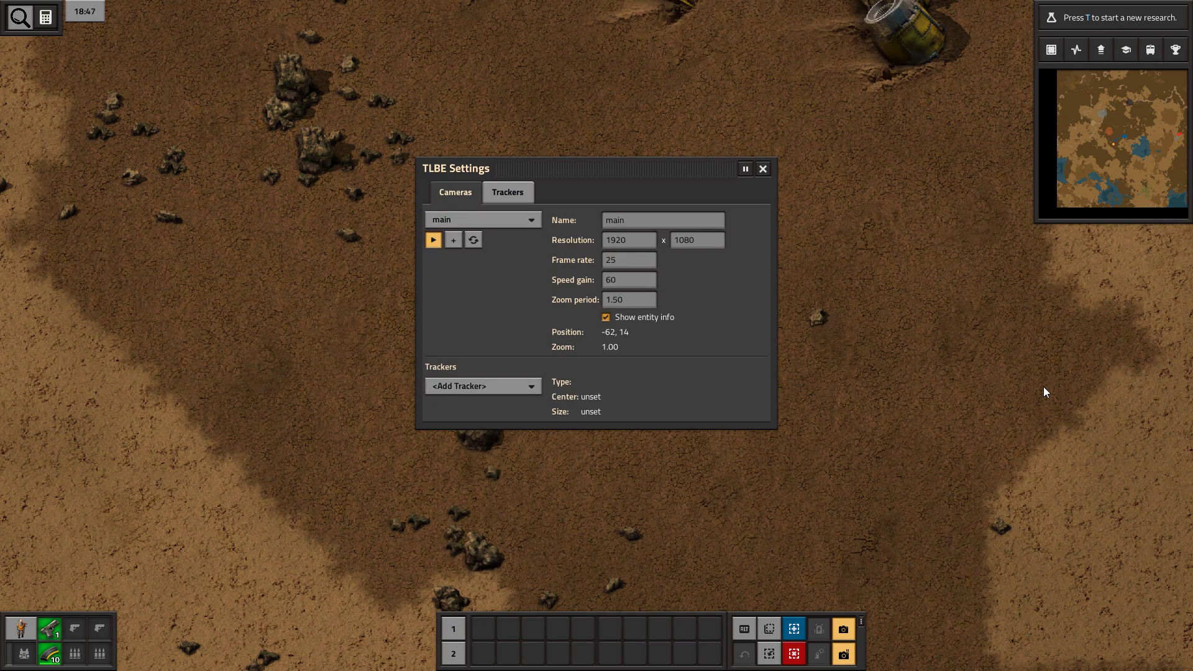
click(509, 390)
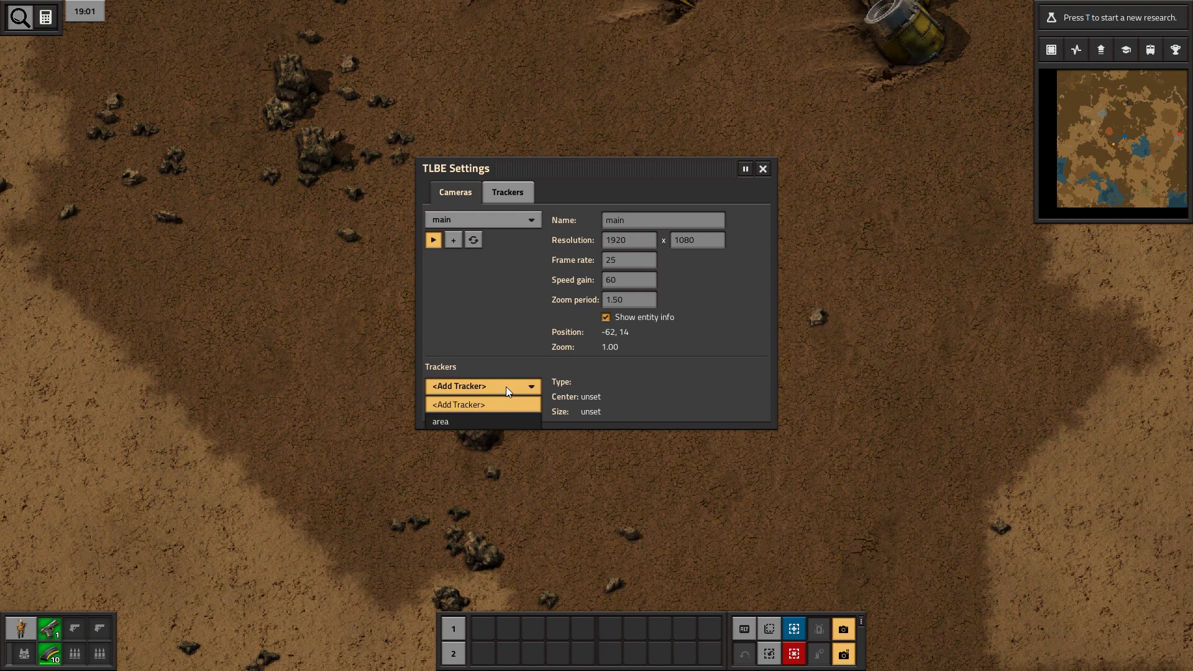
click(502, 420)
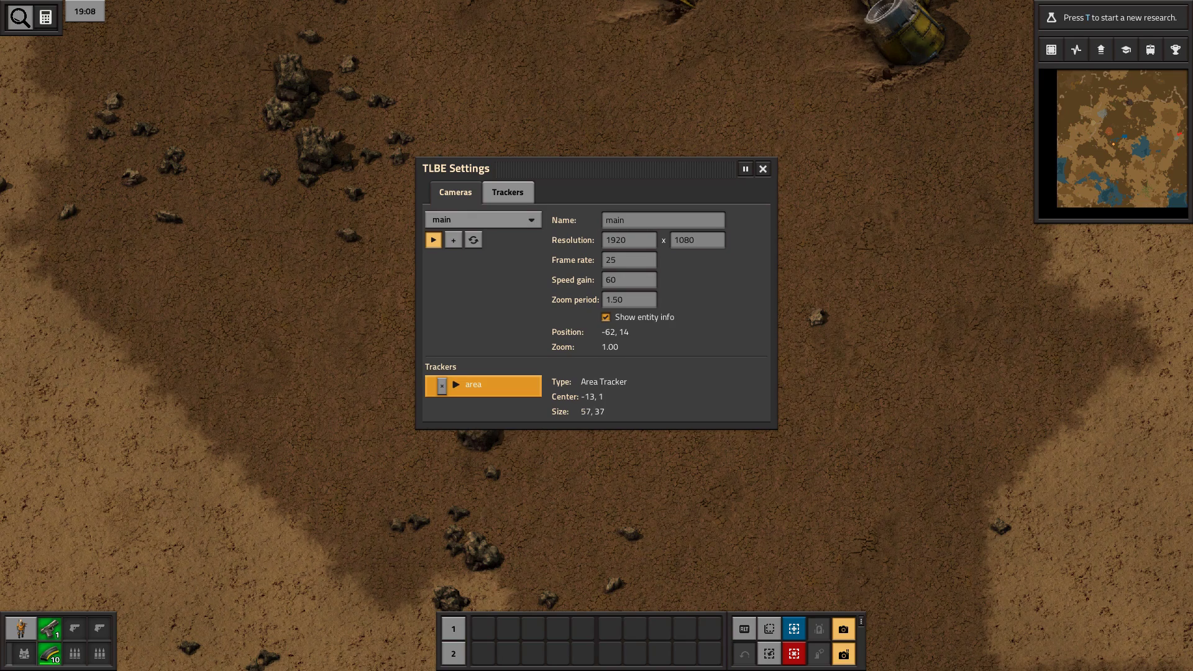